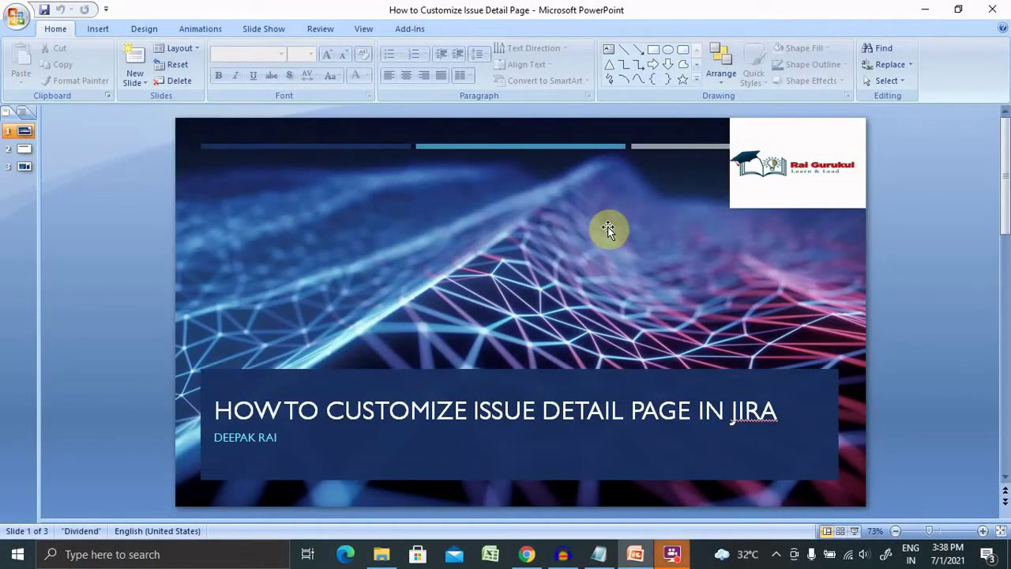
Show the Agenda slide in PowerPoint, then switch to the Jira projects page in Chrome.
{"action": "left_click", "coordinate": [24, 149]}
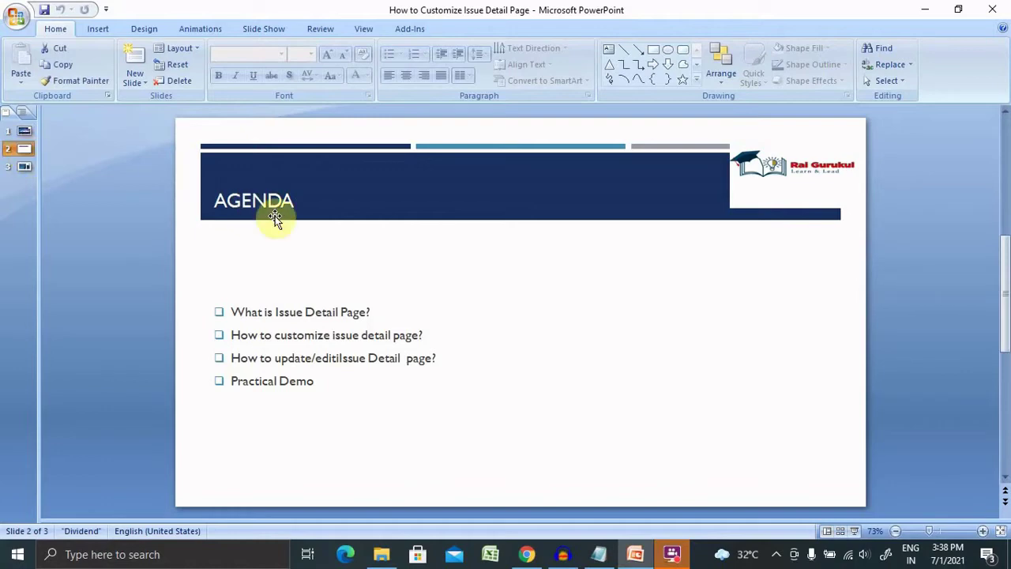
{"action": "left_click", "coordinate": [525, 553]}
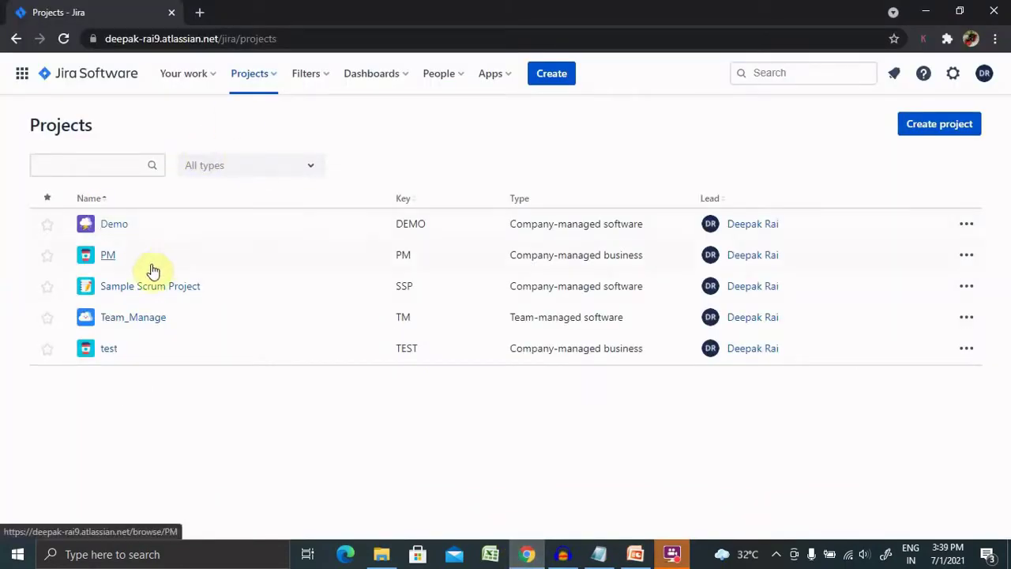
From Sample Scrum Project's board, open SSP Board settings at the Issue Detail View section.
{"action": "left_click", "coordinate": [139, 289]}
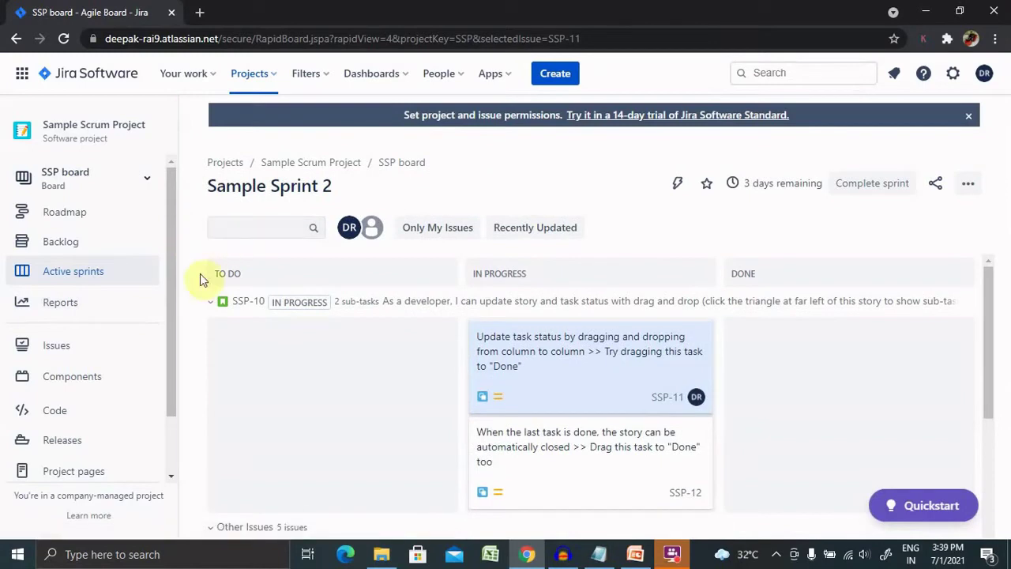
{"action": "left_click", "coordinate": [970, 189]}
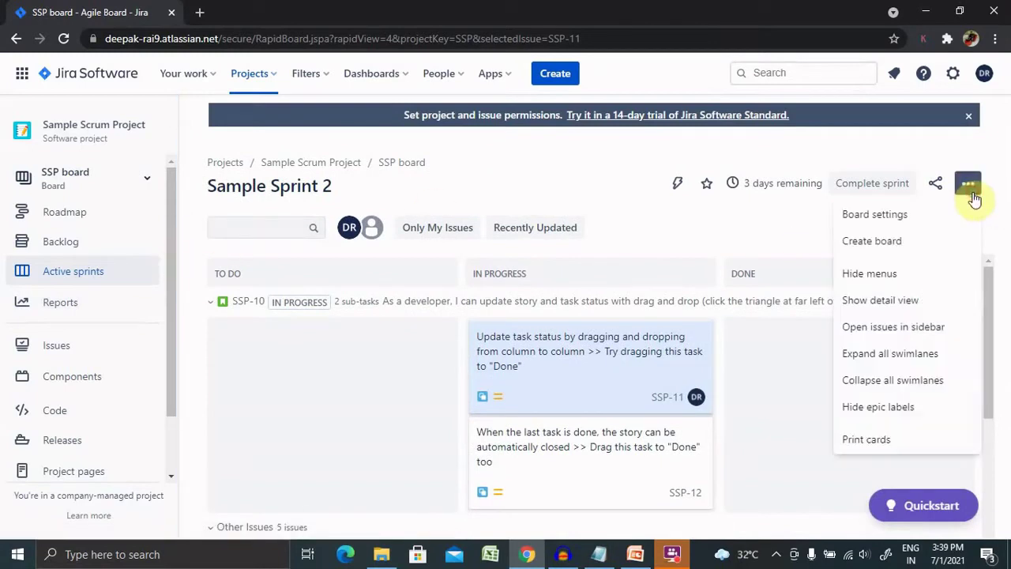
{"action": "left_click", "coordinate": [896, 216]}
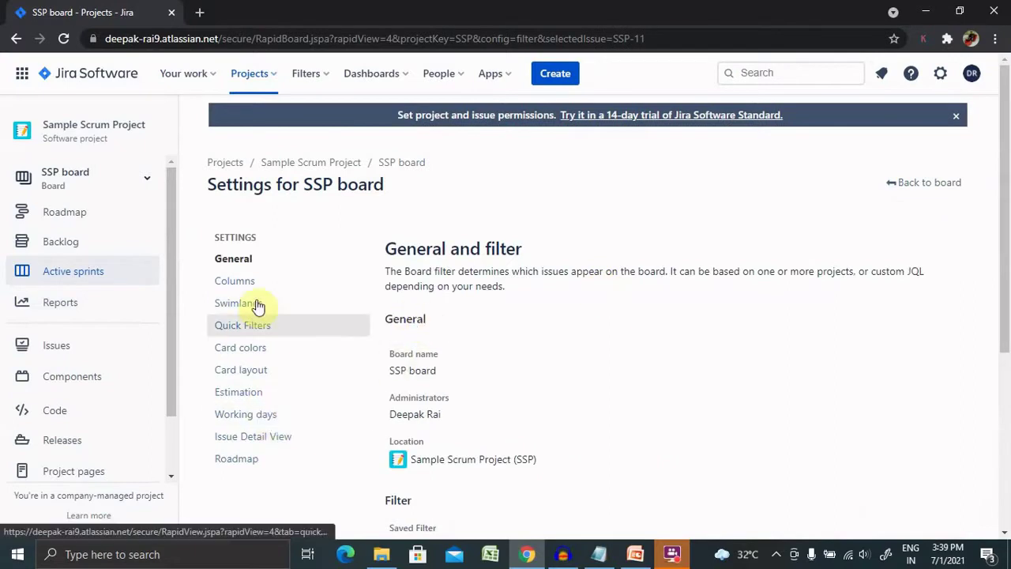
{"action": "left_click", "coordinate": [253, 445]}
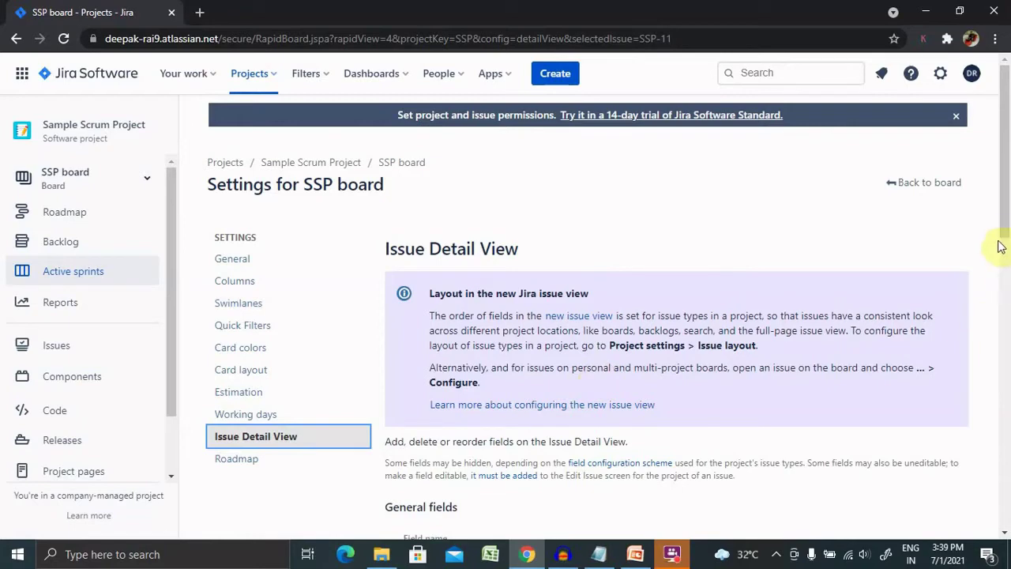
Add Change type to the General fields, then delete that Change type row again.
{"action": "left_click_drag", "start_coordinate": [1007, 228], "coordinate": [1006, 353]}
{"action": "left_click", "coordinate": [518, 226]}
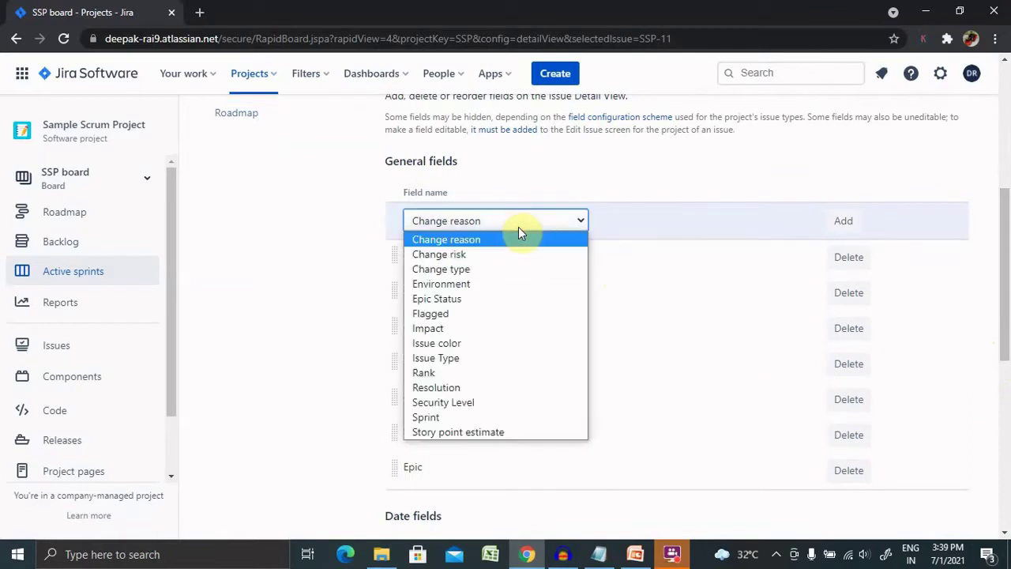
{"action": "left_click", "coordinate": [490, 272]}
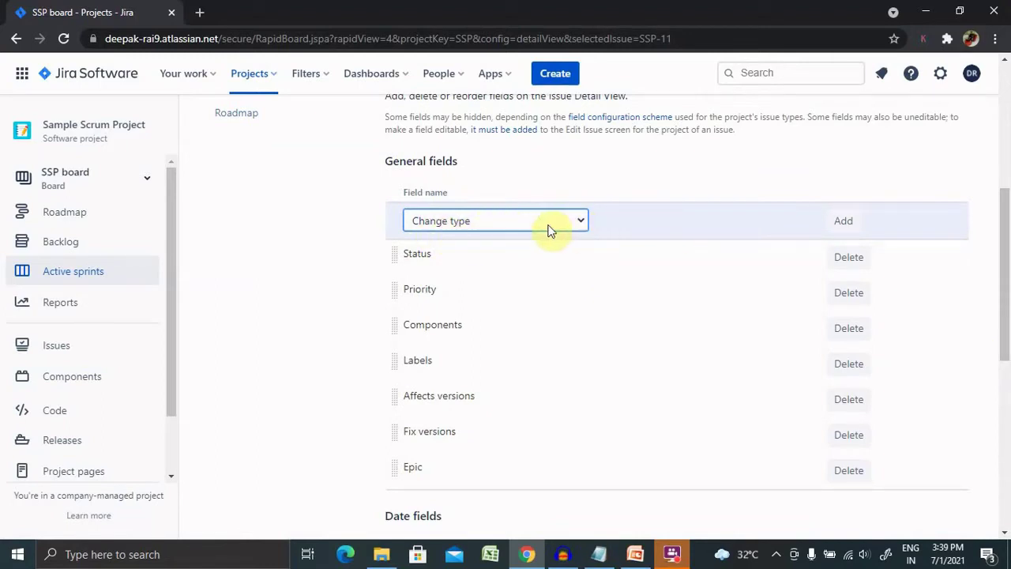
{"action": "left_click", "coordinate": [847, 221]}
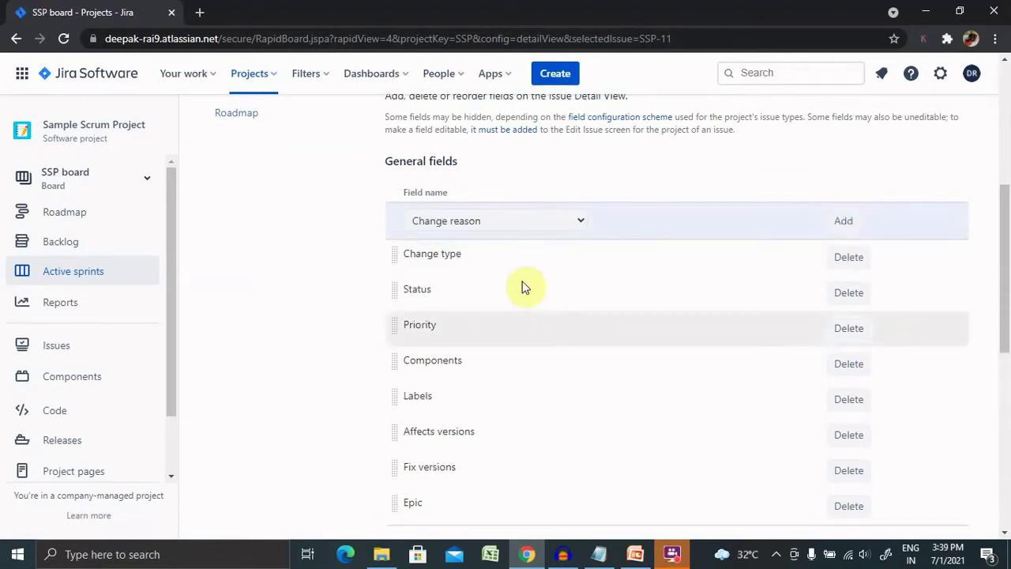
{"action": "left_click", "coordinate": [848, 259]}
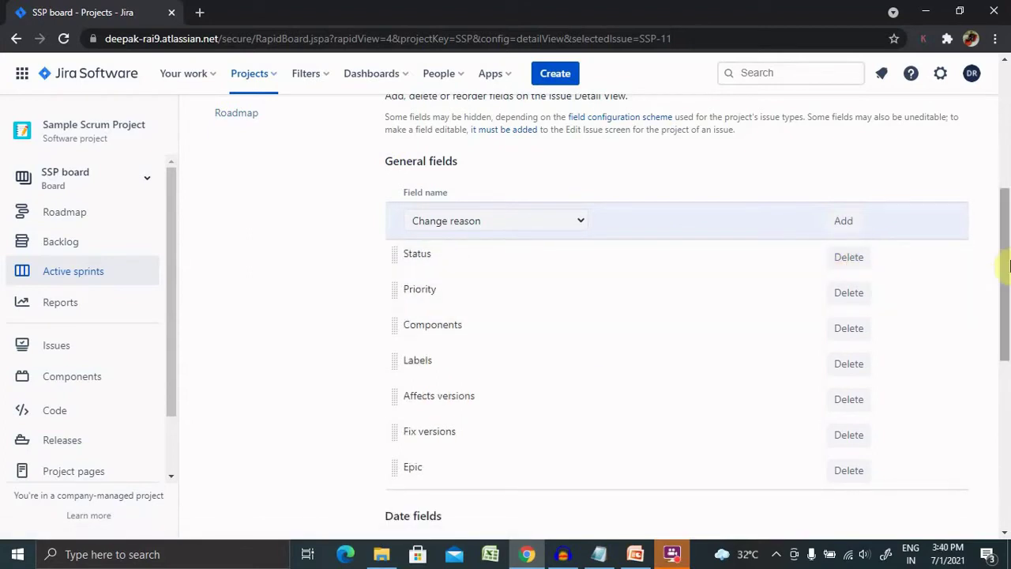
{"action": "mouse_move", "coordinate": [1009, 267]}
{"action": "left_mouse_down"}
{"action": "mouse_move", "coordinate": [1007, 293]}
{"action": "mouse_move", "coordinate": [1005, 258]}
{"action": "left_mouse_up"}
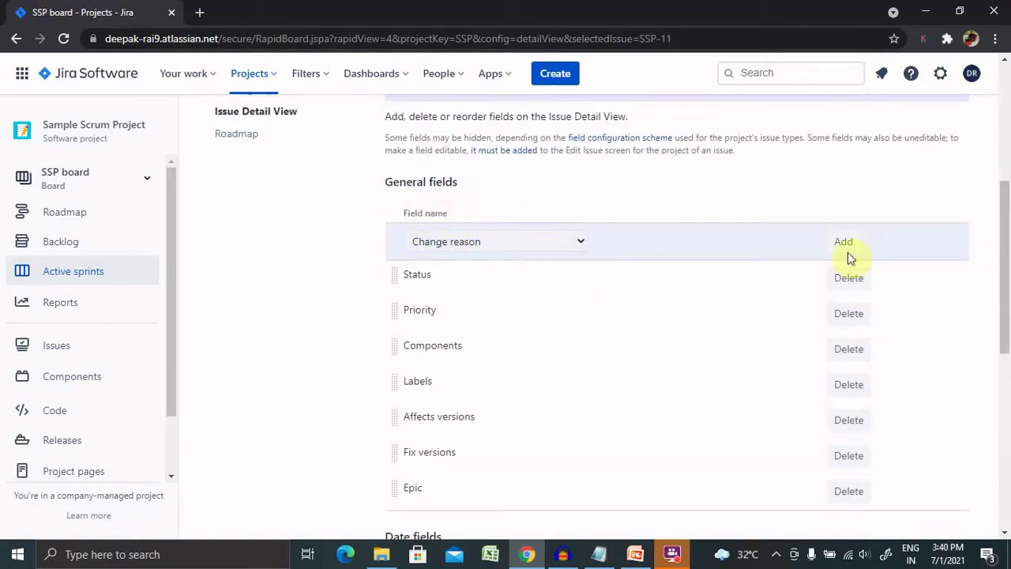
{"action": "left_click_drag", "start_coordinate": [1006, 250], "coordinate": [1009, 362]}
Add Resolved to the Date fields, then delete it again.
{"action": "left_click", "coordinate": [517, 290]}
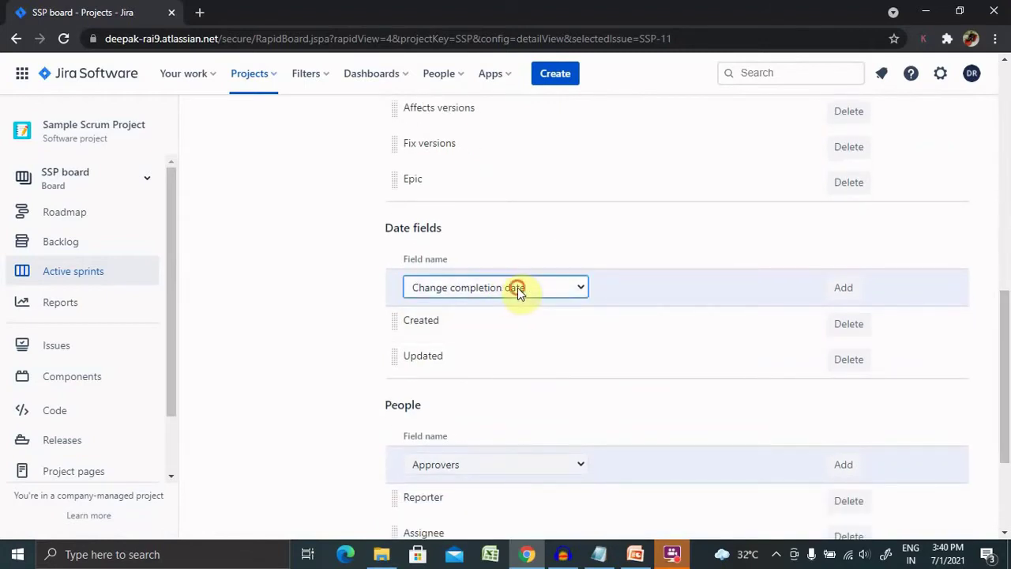
{"action": "left_click", "coordinate": [484, 354]}
{"action": "left_click", "coordinate": [847, 293]}
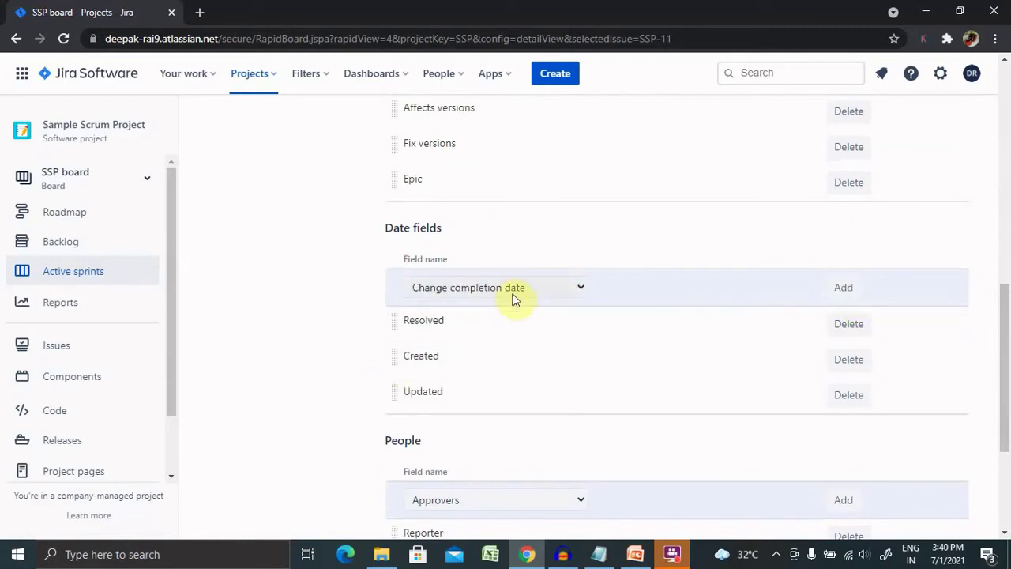
{"action": "left_click", "coordinate": [844, 328]}
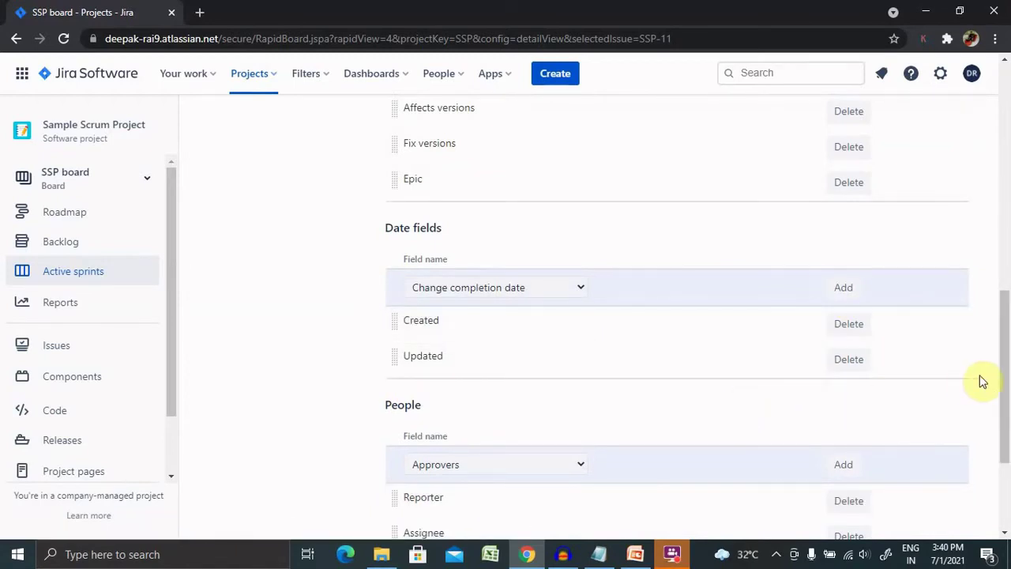
Review the People fields dropdown, including Votes, and close it without adding anything.
{"action": "left_click_drag", "start_coordinate": [1008, 359], "coordinate": [1008, 430]}
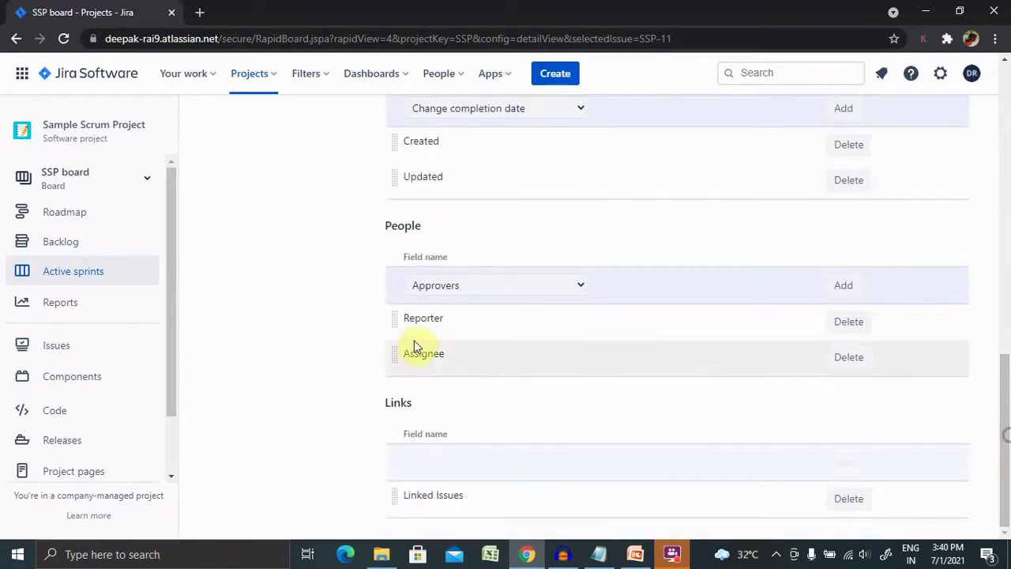
{"action": "double_click", "coordinate": [410, 316]}
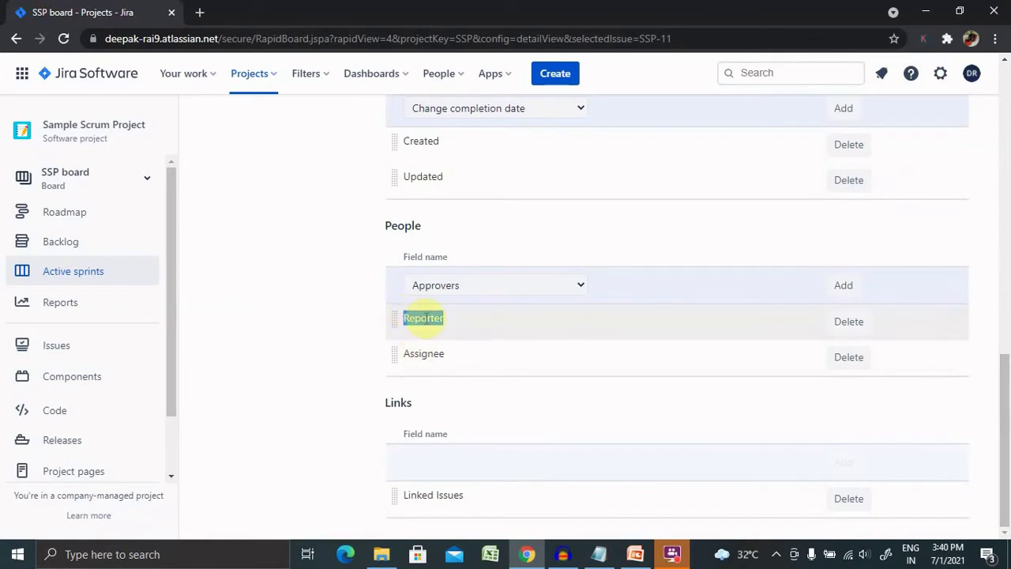
{"action": "left_click", "coordinate": [505, 284]}
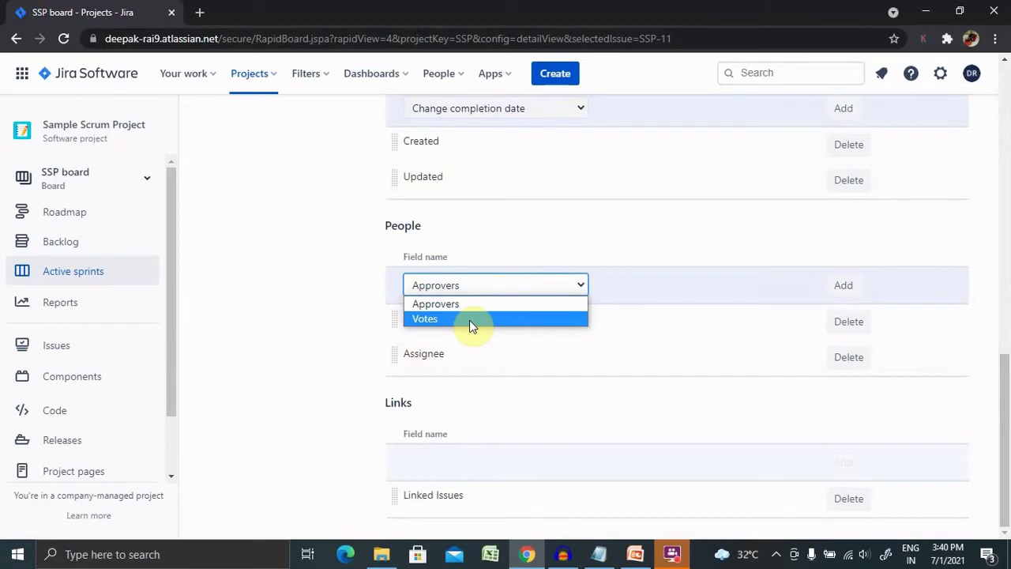
{"action": "left_click", "coordinate": [678, 237]}
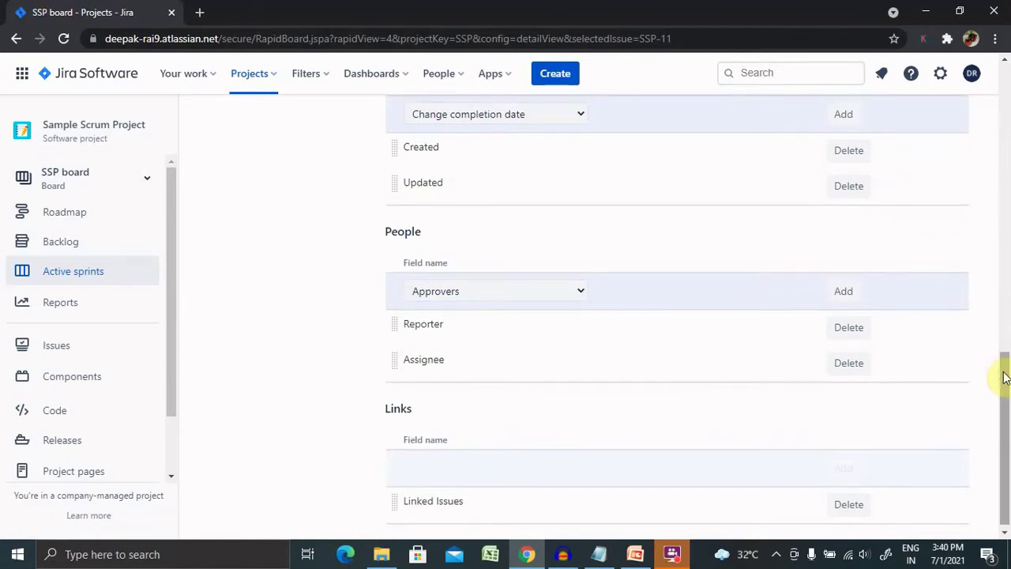
{"action": "left_click_drag", "start_coordinate": [1004, 372], "coordinate": [1004, 250]}
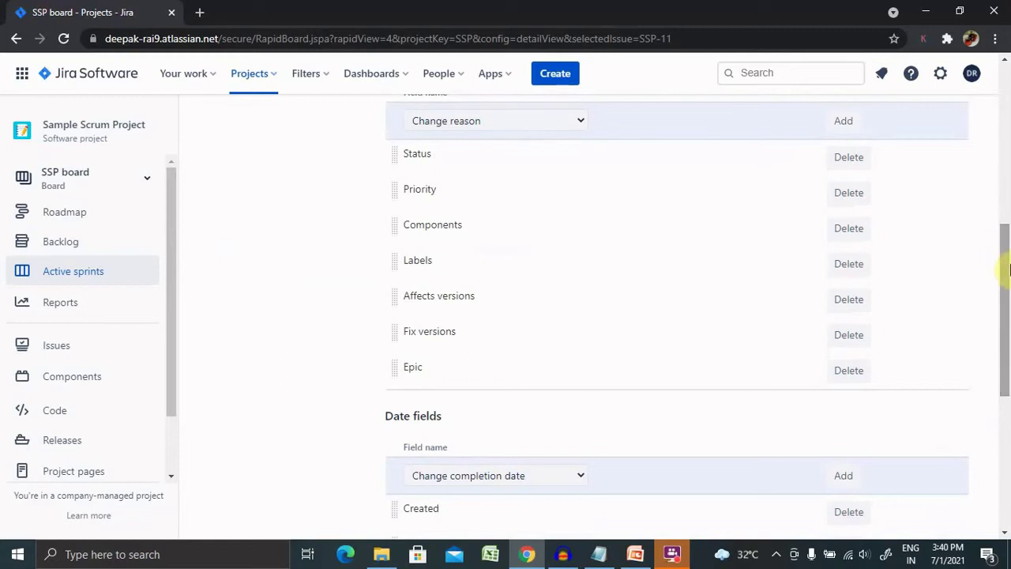
{"action": "left_click_drag", "start_coordinate": [1008, 263], "coordinate": [999, 140]}
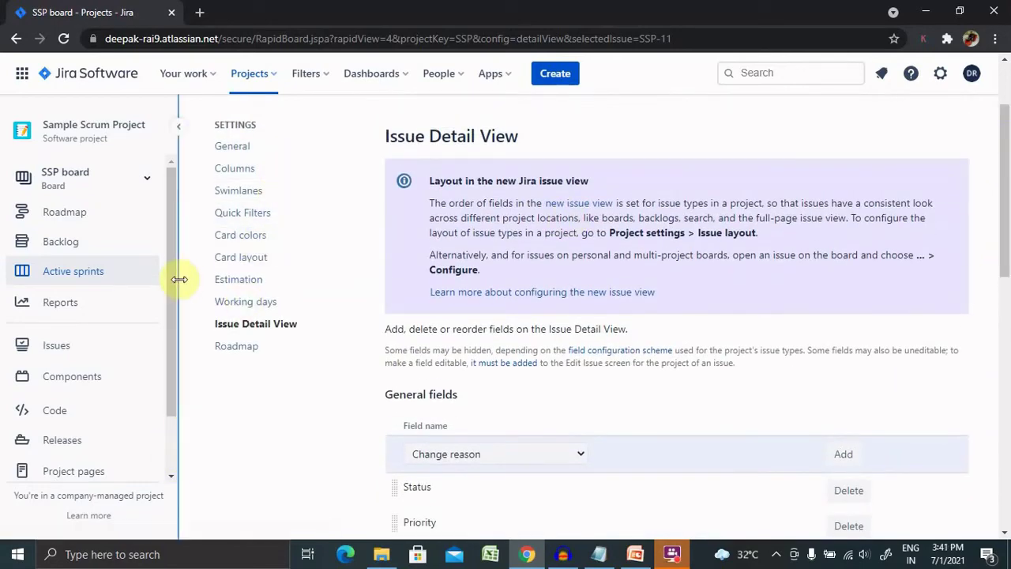
{"action": "mouse_move", "coordinate": [174, 282]}
{"action": "left_mouse_down"}
{"action": "mouse_move", "coordinate": [216, 420]}
{"action": "mouse_move", "coordinate": [189, 277]}
{"action": "left_mouse_up"}
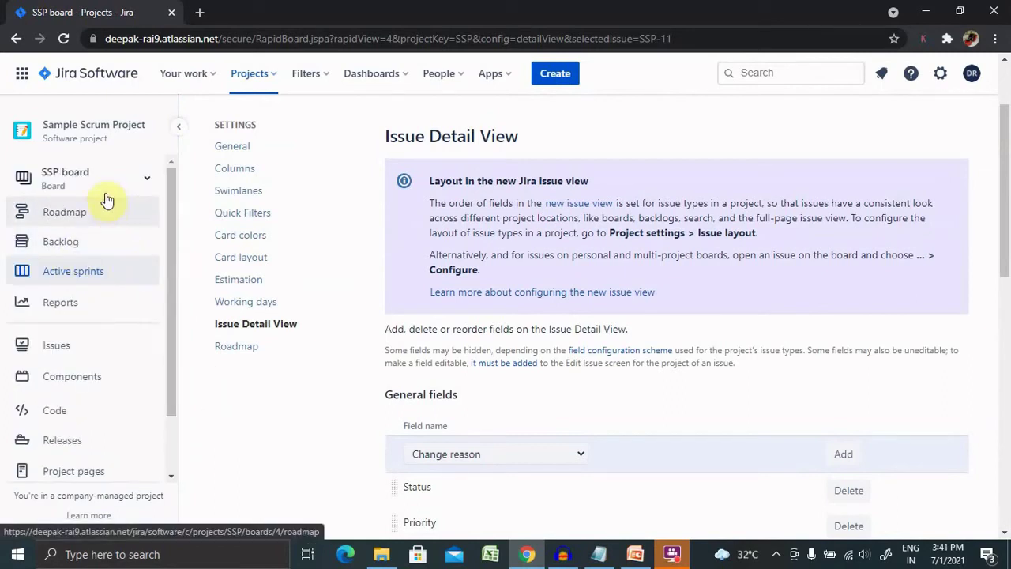
{"action": "left_click", "coordinate": [102, 192]}
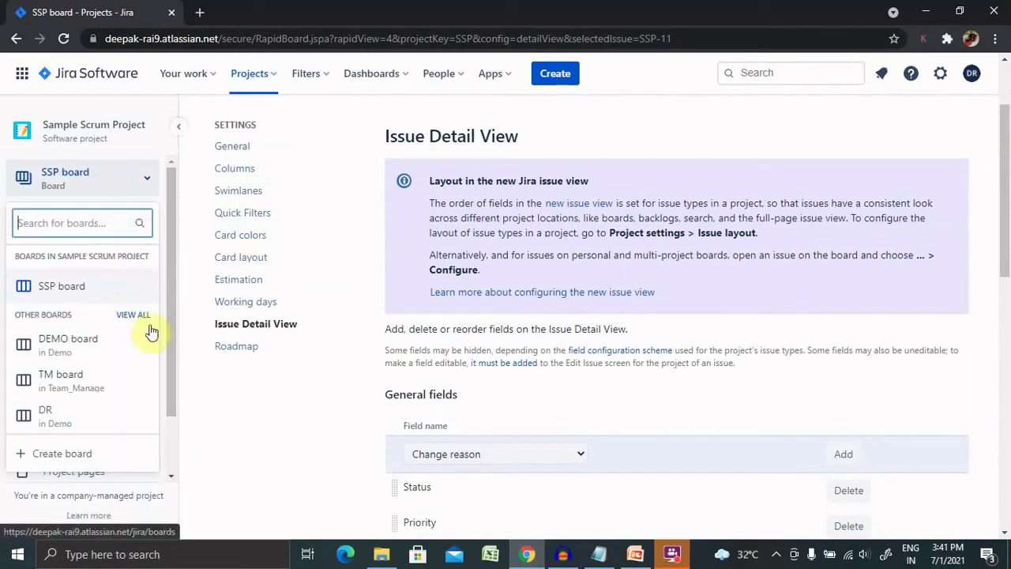
{"action": "left_click_drag", "start_coordinate": [171, 336], "coordinate": [198, 403]}
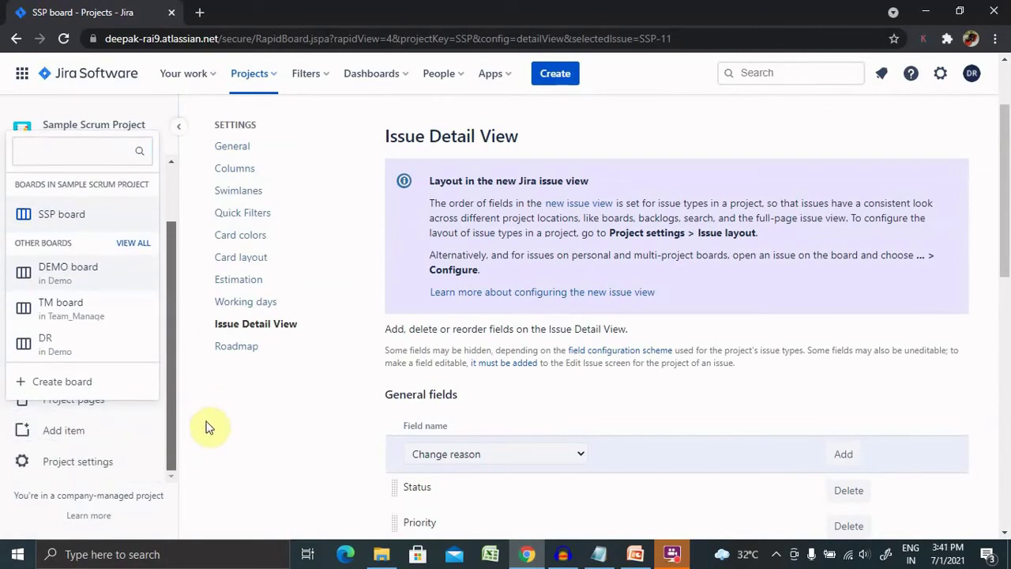
{"action": "left_click", "coordinate": [244, 153]}
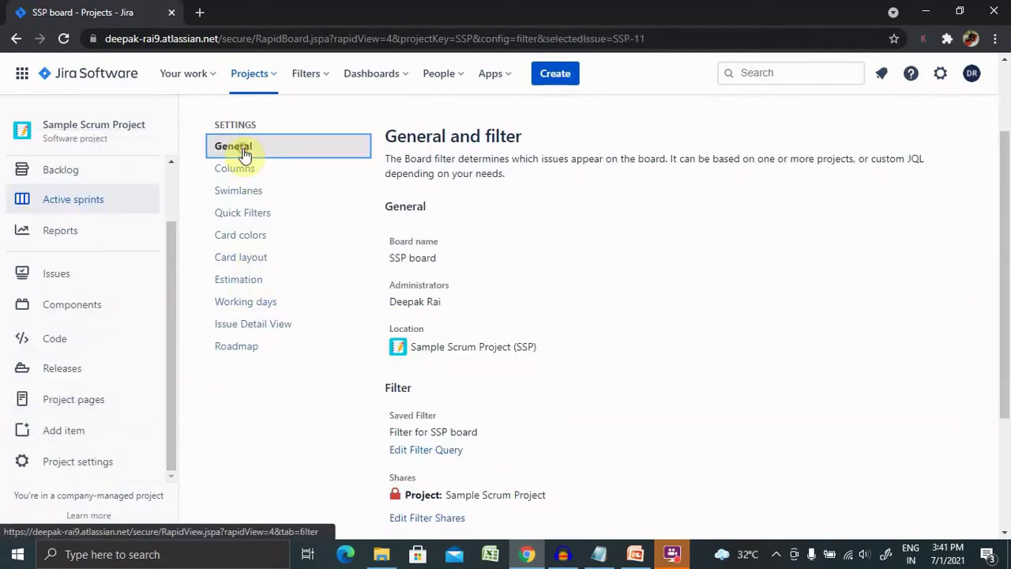
{"action": "left_click", "coordinate": [263, 333]}
{"action": "mouse_move", "coordinate": [1008, 143]}
{"action": "left_mouse_down"}
{"action": "mouse_move", "coordinate": [1008, 160]}
{"action": "mouse_move", "coordinate": [1002, 132]}
{"action": "left_mouse_up"}
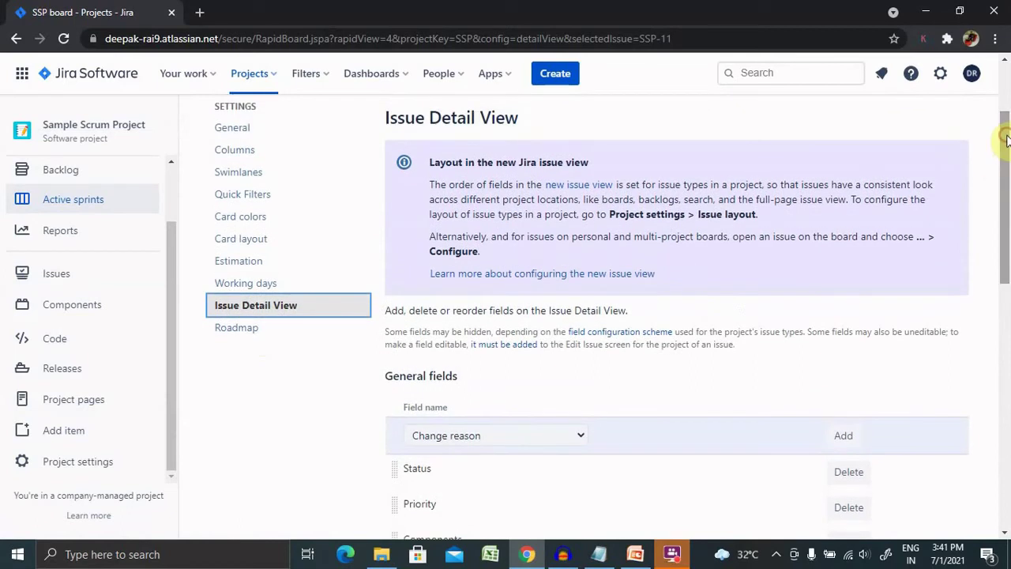
{"action": "double_click", "coordinate": [656, 213]}
{"action": "triple_click", "coordinate": [653, 208]}
{"action": "left_click", "coordinate": [717, 220]}
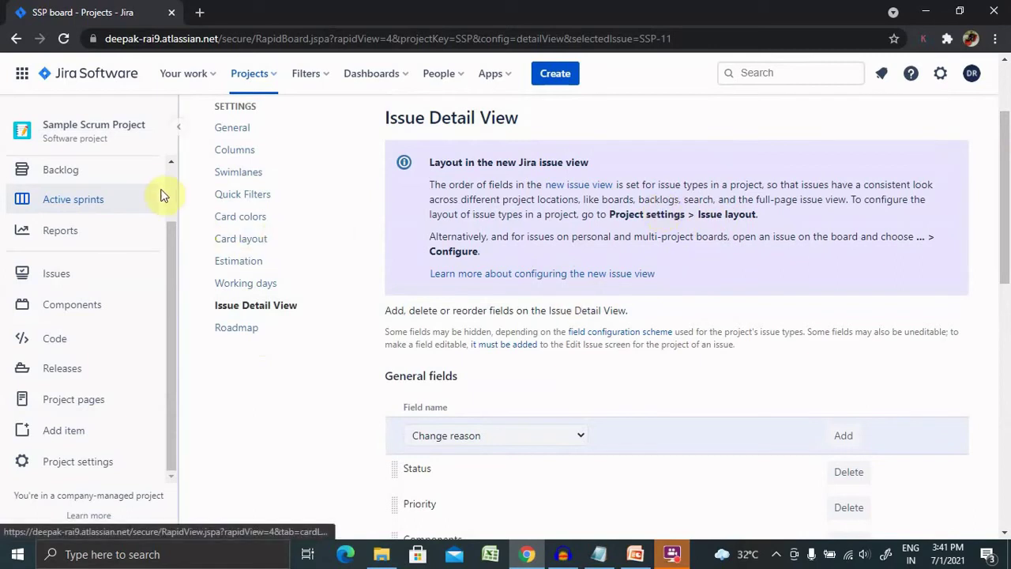
{"action": "scroll", "coordinate": [170, 181], "scroll_direction": "up", "scroll_amount": 1}
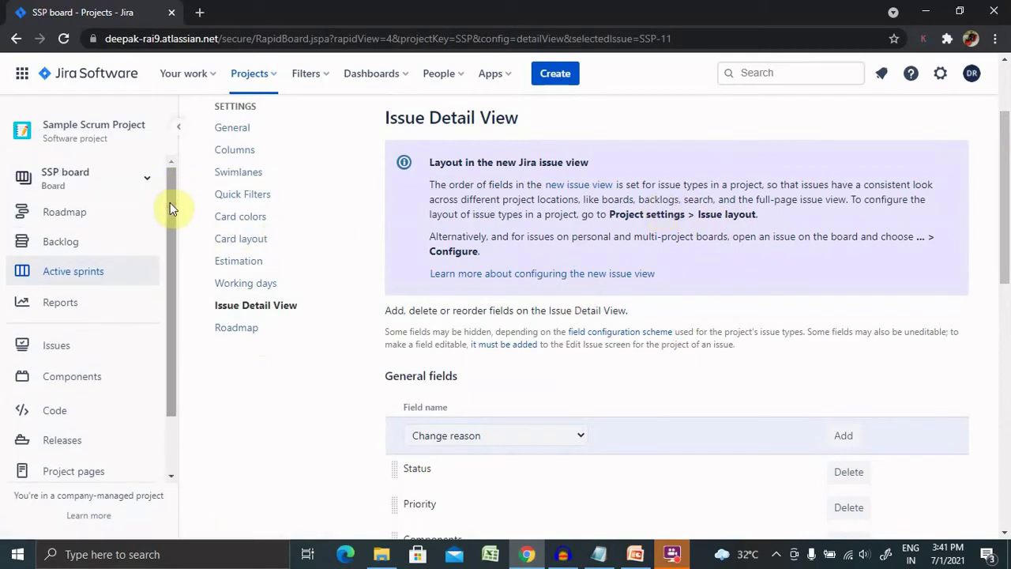
{"action": "left_click_drag", "start_coordinate": [170, 202], "coordinate": [179, 288]}
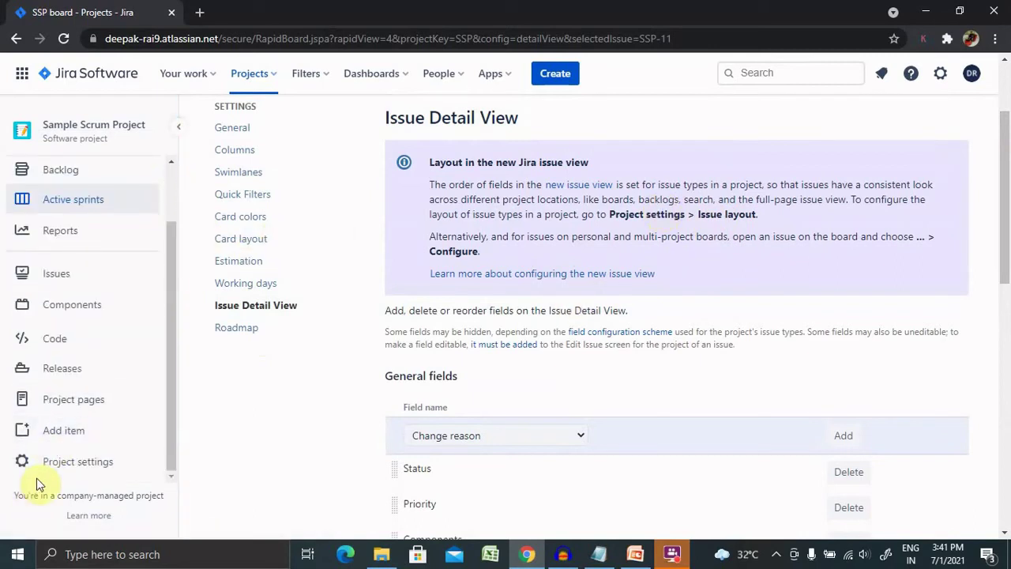
Open Sample Scrum Project's Project settings and go to the Issue layout page.
{"action": "left_click", "coordinate": [59, 464]}
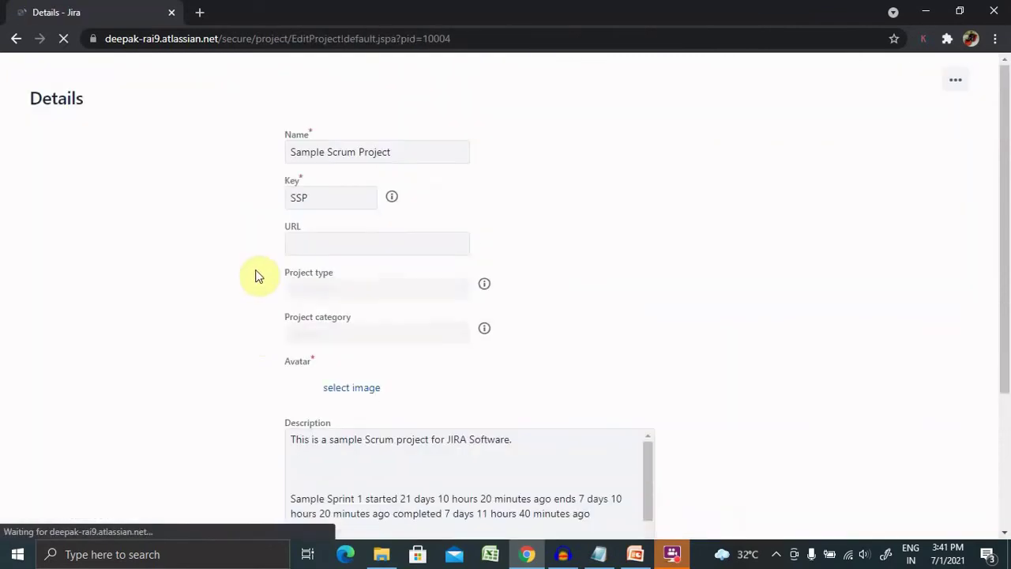
{"action": "scroll", "coordinate": [185, 279], "scroll_direction": "down", "scroll_amount": 2}
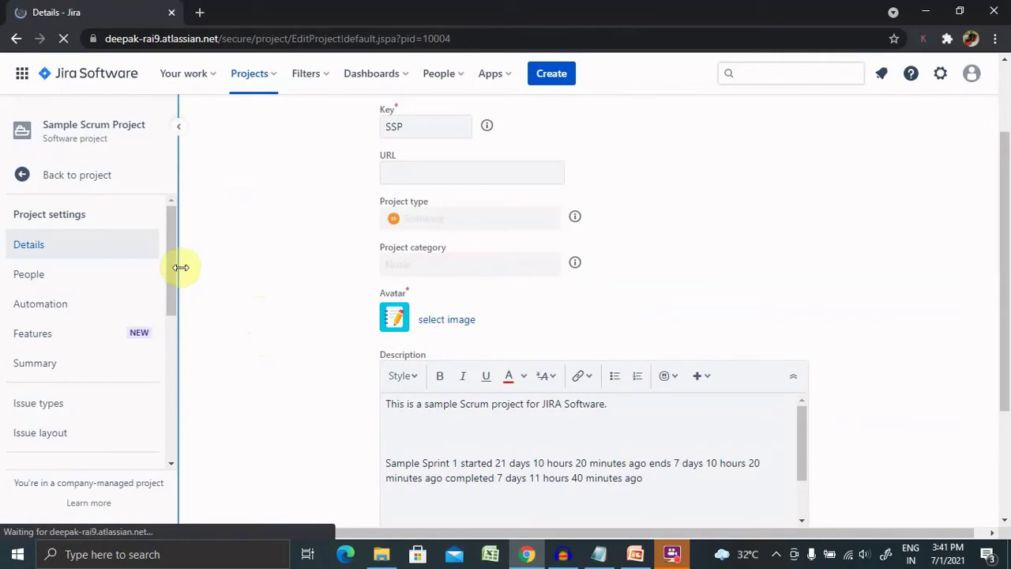
{"action": "left_click_drag", "start_coordinate": [171, 274], "coordinate": [171, 300]}
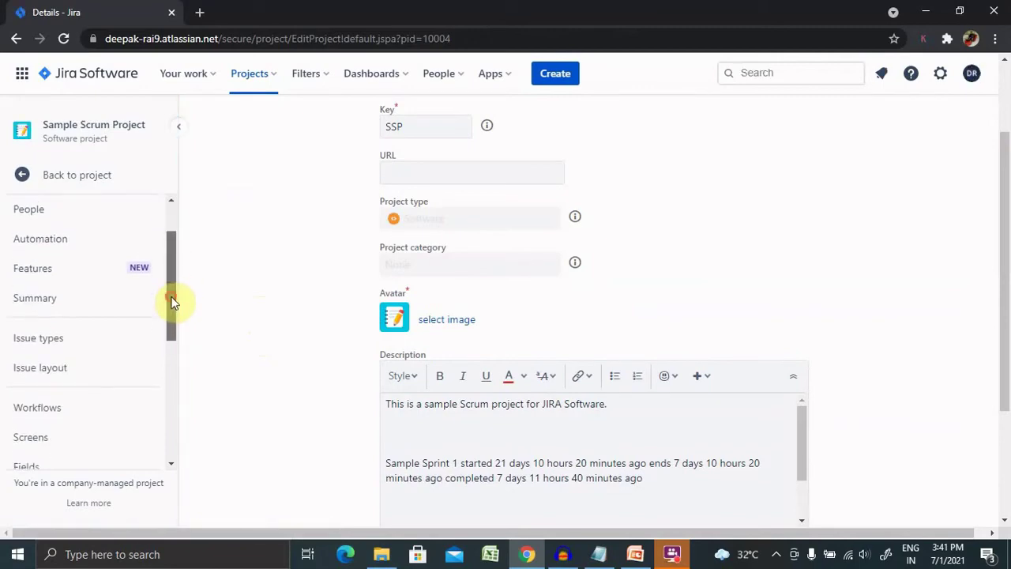
{"action": "left_click", "coordinate": [43, 380]}
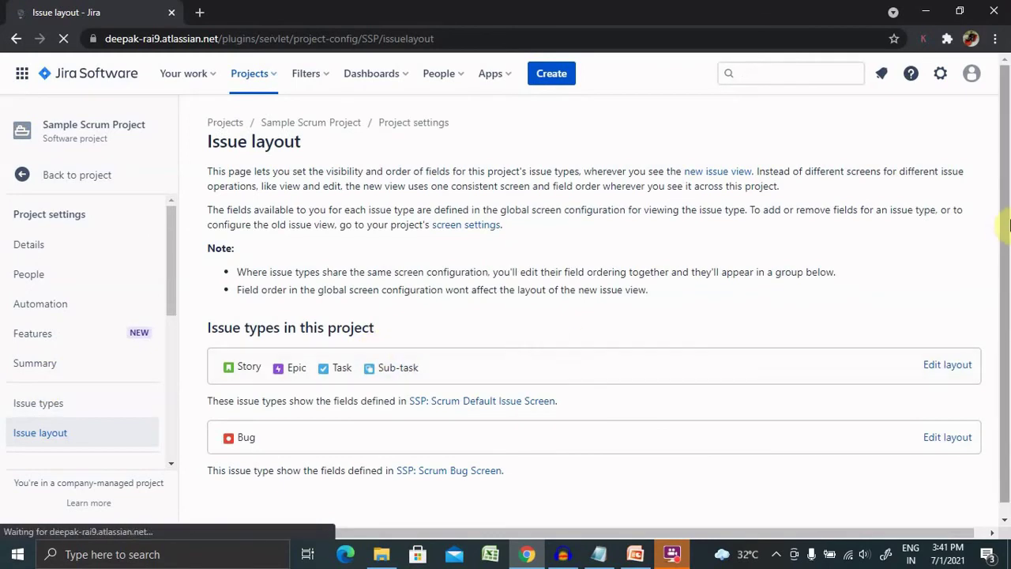
Edit the Bug issue type's layout and scroll through its Description and Context field lists.
{"action": "left_click_drag", "start_coordinate": [1004, 228], "coordinate": [1004, 282]}
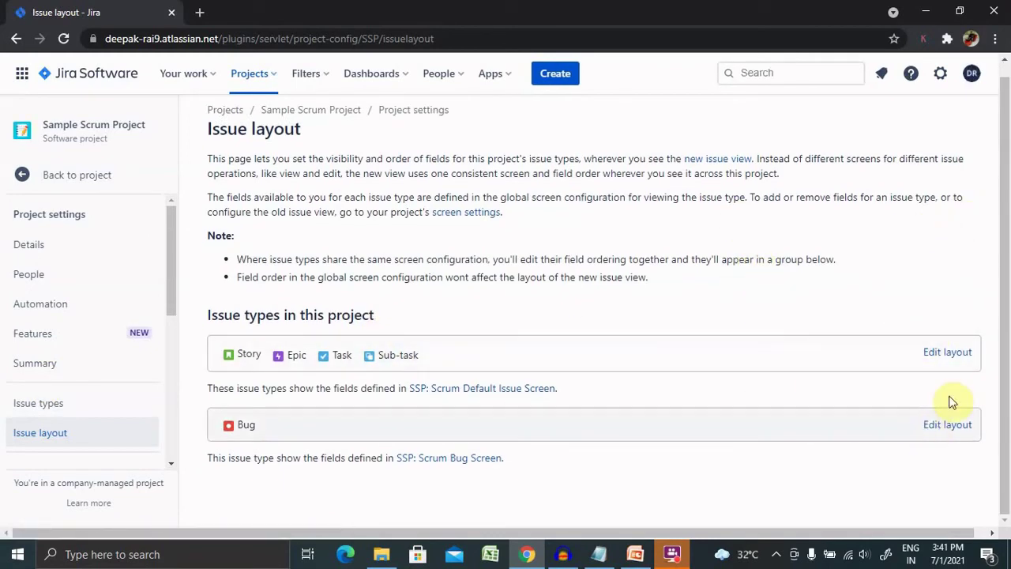
{"action": "left_click", "coordinate": [956, 427]}
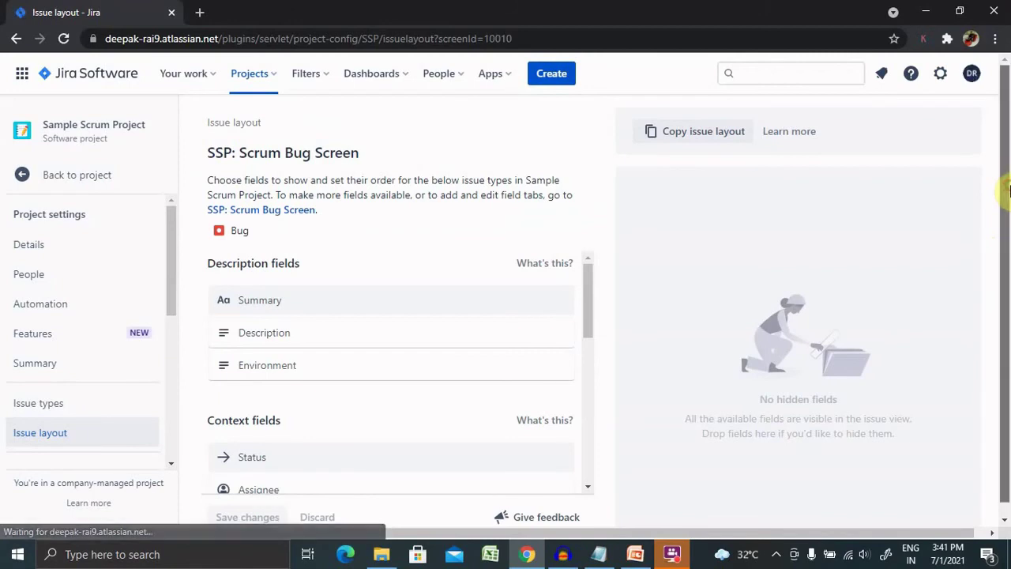
{"action": "scroll", "coordinate": [1004, 190], "scroll_direction": "down", "scroll_amount": 1}
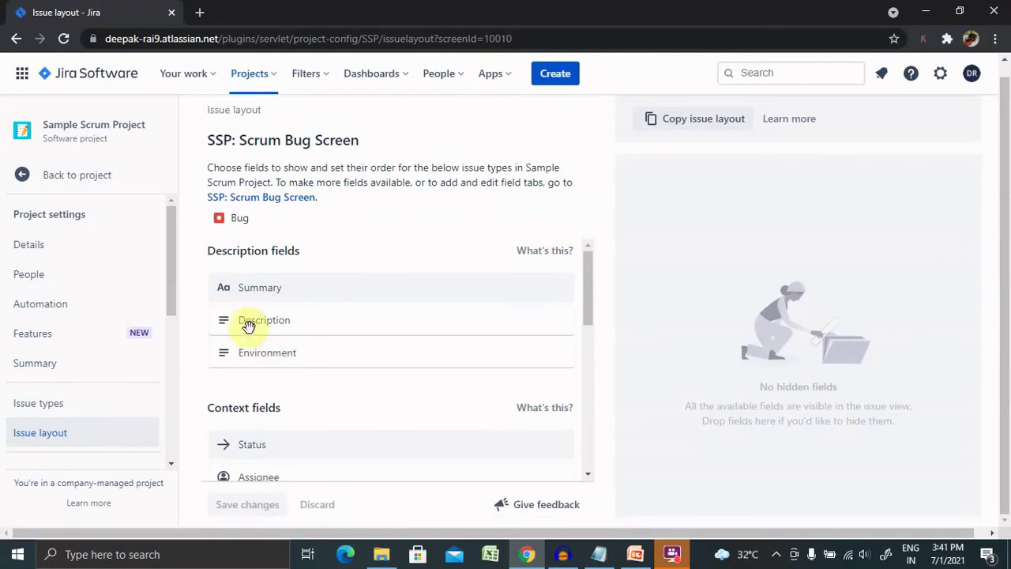
{"action": "right_click", "coordinate": [269, 378]}
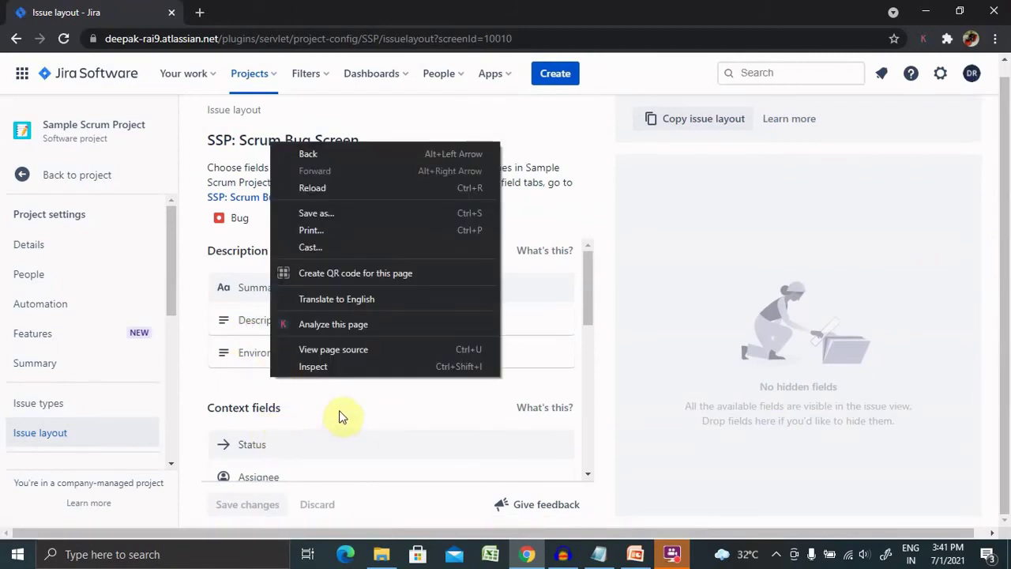
{"action": "left_click", "coordinate": [609, 294]}
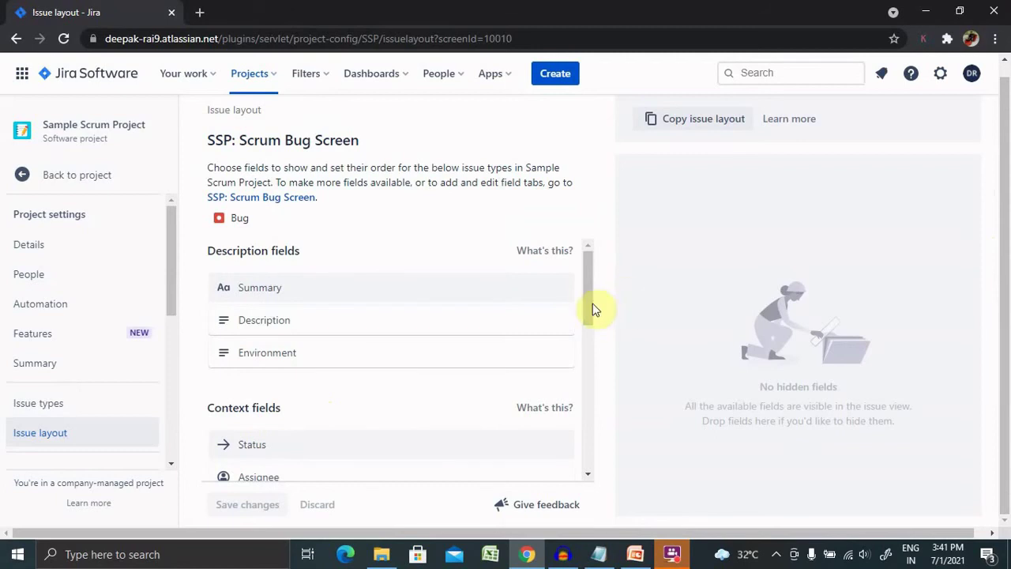
{"action": "left_click_drag", "start_coordinate": [592, 307], "coordinate": [599, 359]}
{"action": "scroll", "coordinate": [602, 359], "scroll_direction": "down", "scroll_amount": 4}
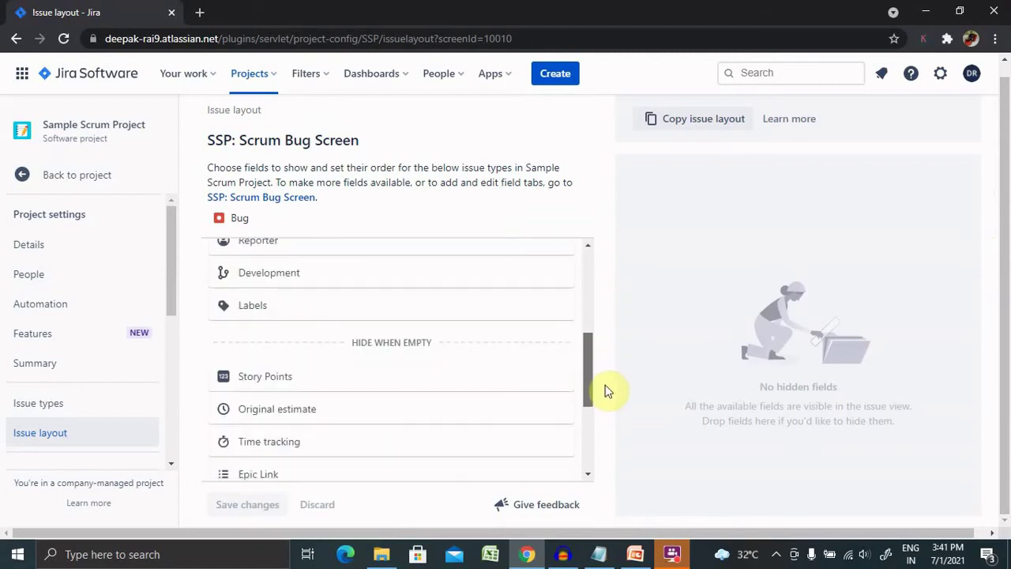